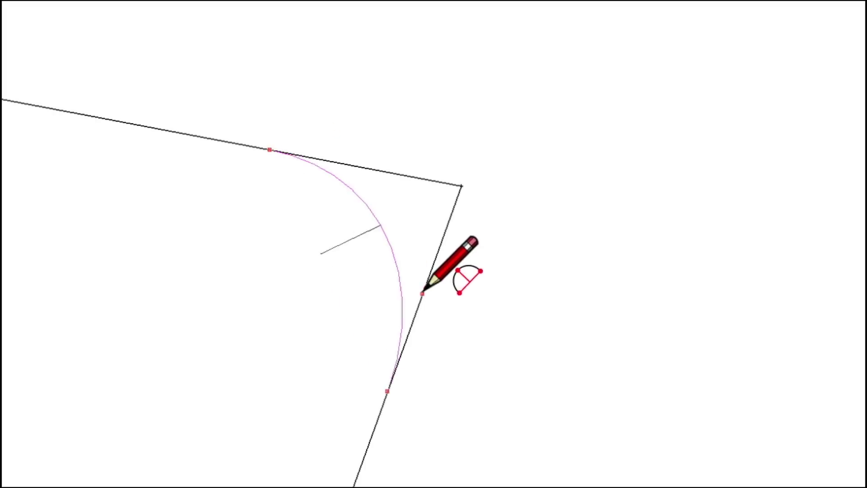
- Finish the rounded corner arc on the rectangle
click(424, 291)
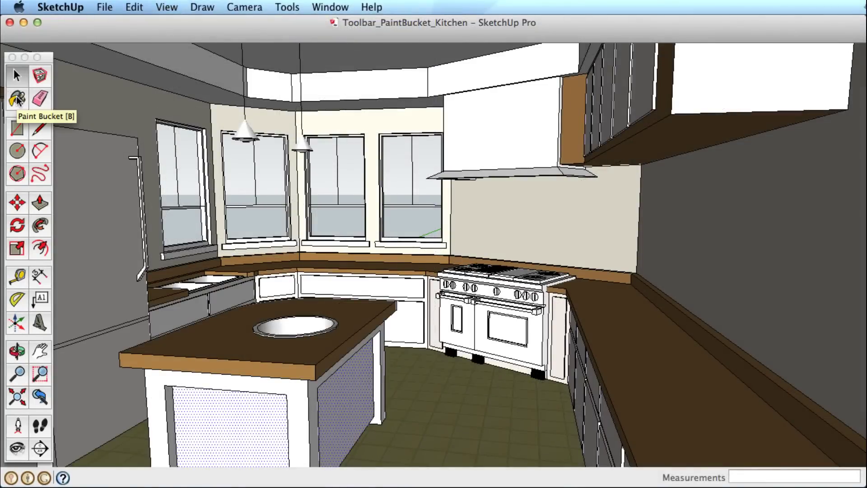
- Paint the floor, backsplash and right wall with a tan texture from the Tile collection
click(17, 99)
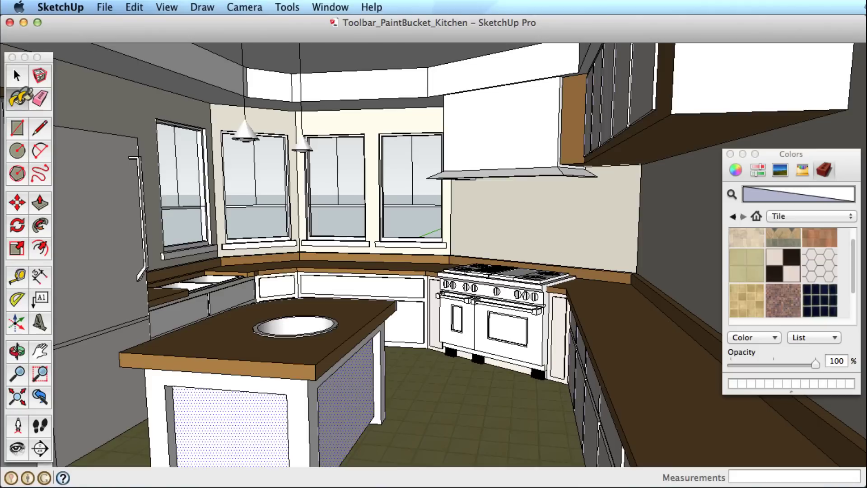
click(786, 217)
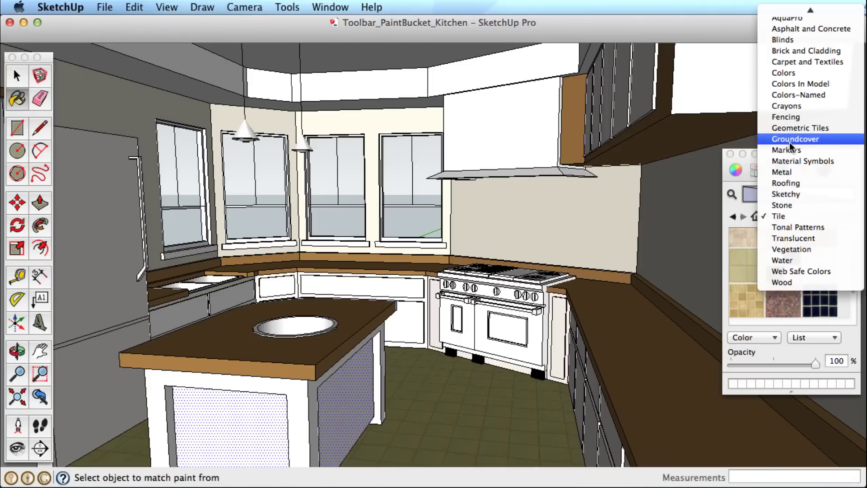
click(789, 214)
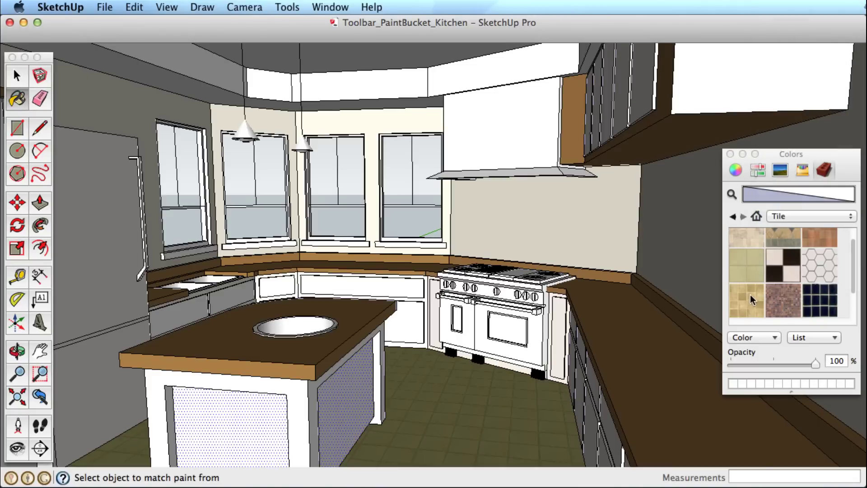
click(750, 295)
click(497, 432)
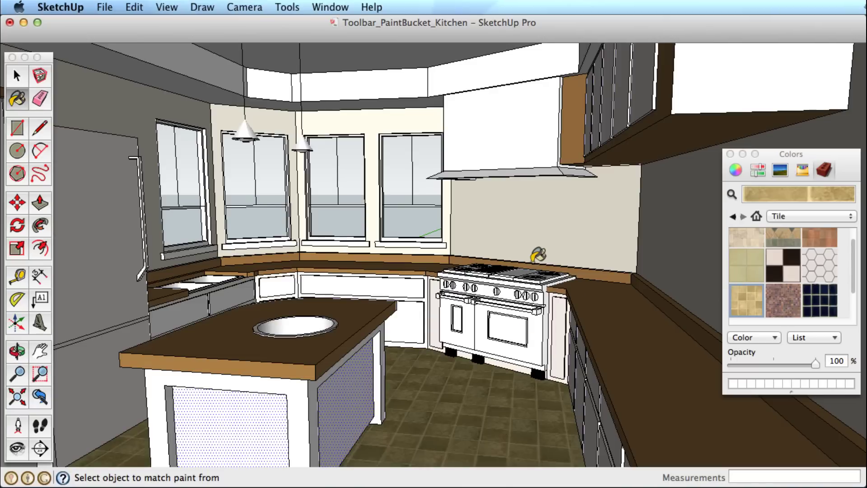
click(539, 234)
click(654, 242)
- Select the island's front and right side panels and paint them dark blue tile
key(space)
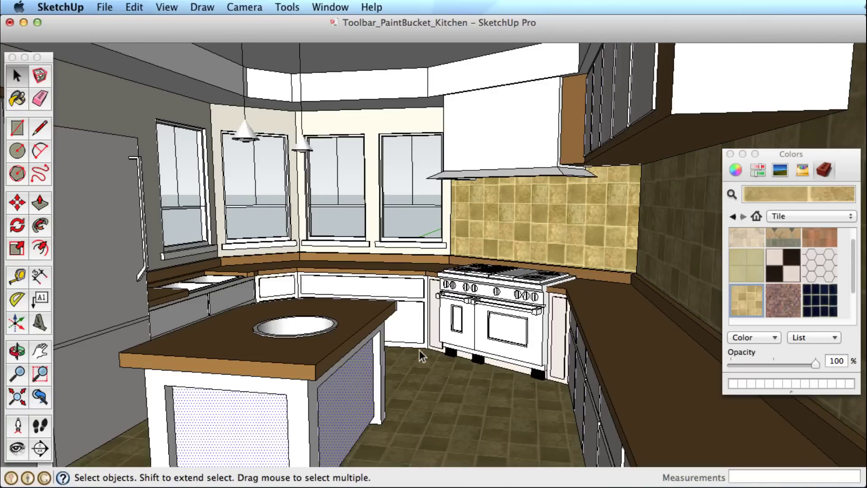
click(261, 423)
shift+click(355, 403)
click(818, 300)
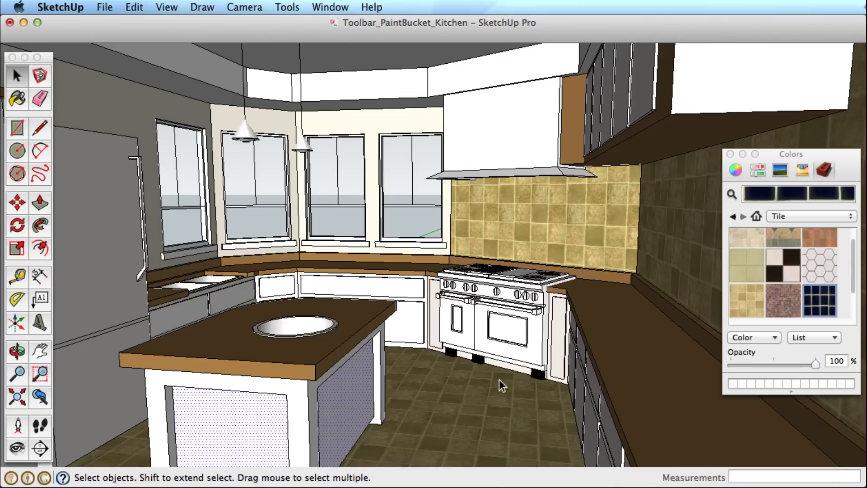
click(357, 393)
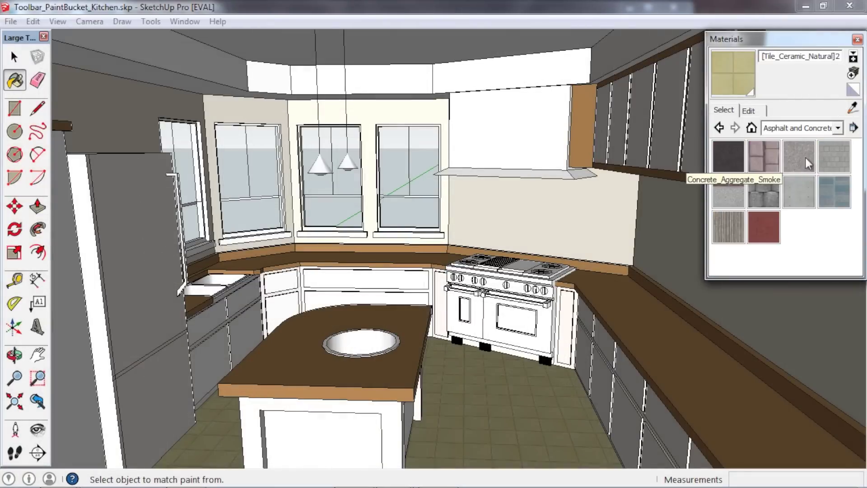
- Browse the Carpet and Textiles and Tonal Patterns categories, then show the Tile materials
click(838, 129)
click(806, 175)
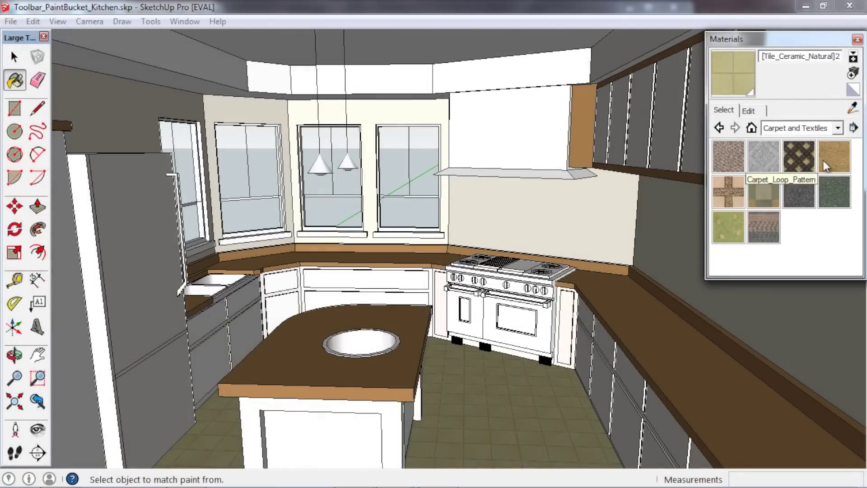
click(838, 129)
click(800, 285)
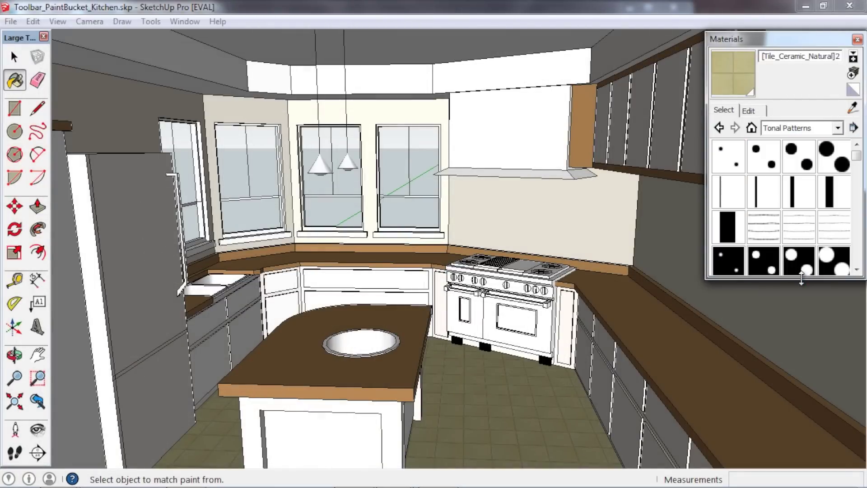
click(838, 129)
click(797, 253)
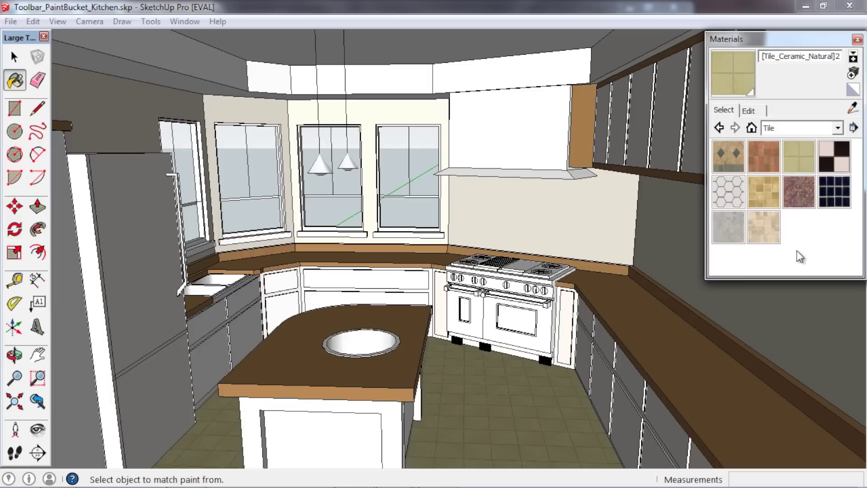
- Paint the floor, right wall and backsplash with Tile_Various_Tan, then list In Model materials
click(765, 226)
click(517, 406)
click(805, 322)
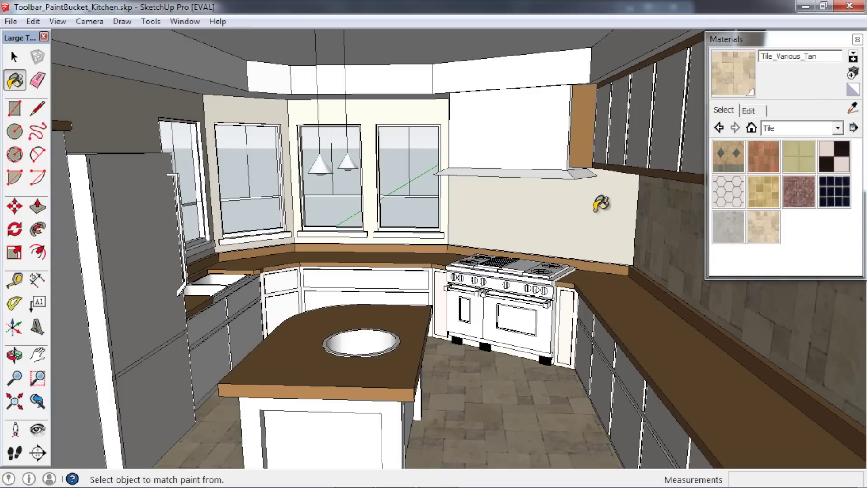
click(600, 212)
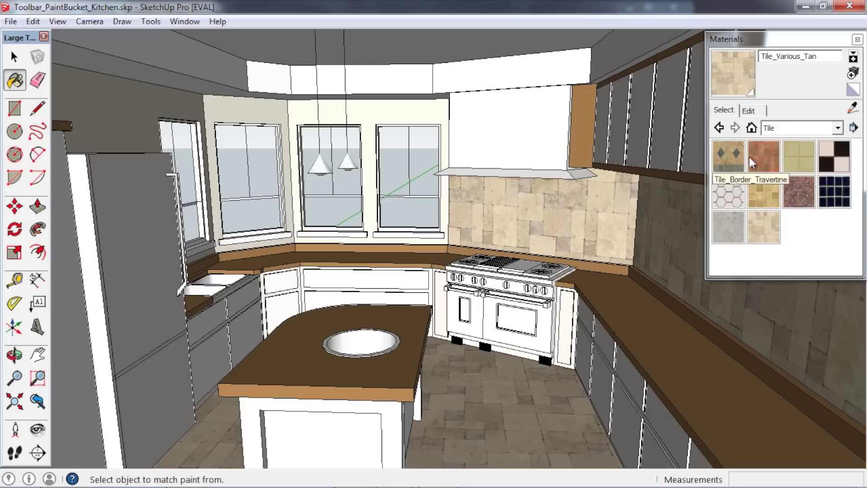
click(751, 128)
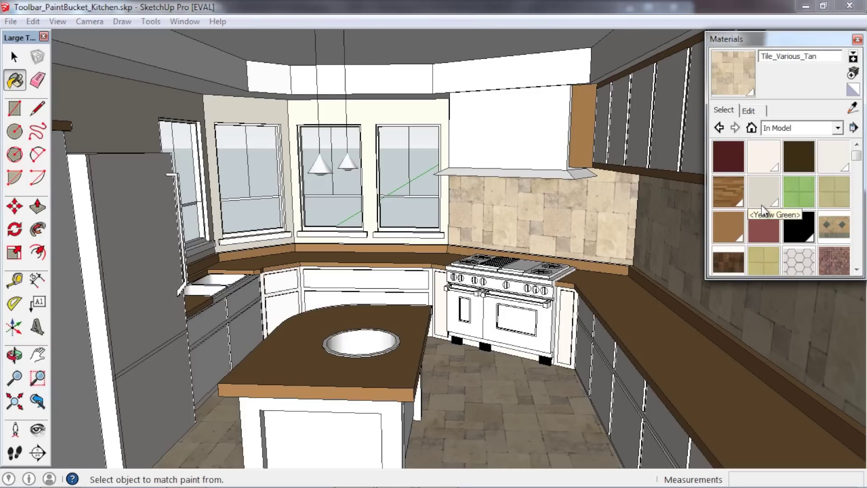
drag(857, 159, 859, 187)
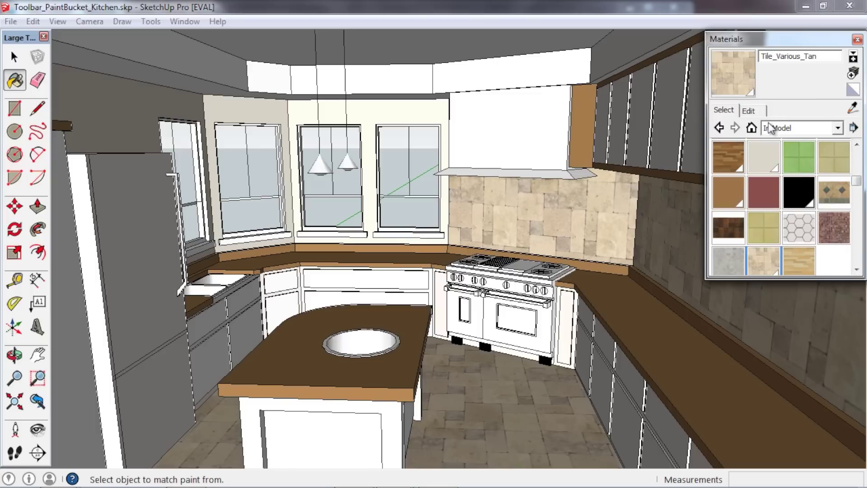
- Tint the tan tile darker and orange on the Color Wheel, then reset its colour
click(753, 111)
click(798, 142)
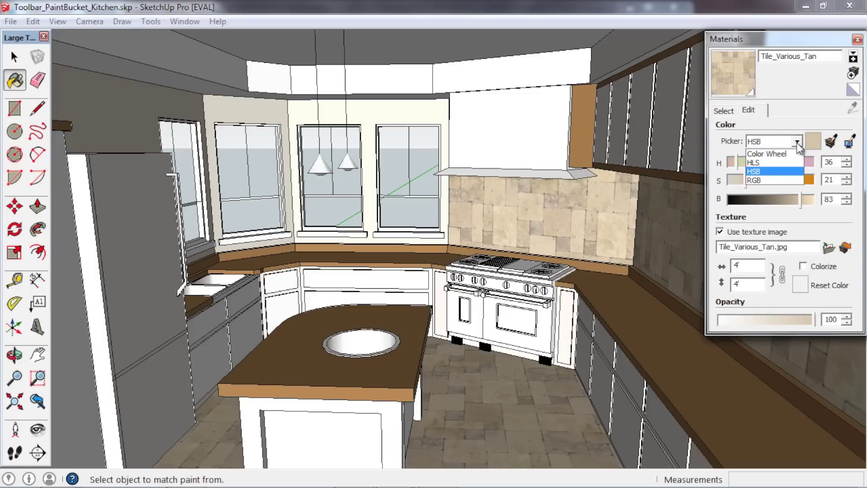
click(779, 153)
drag(789, 156, 786, 166)
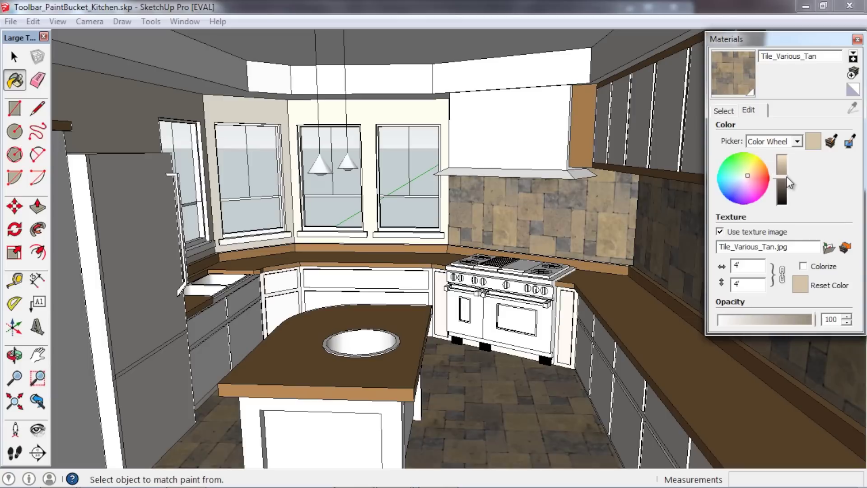
click(751, 179)
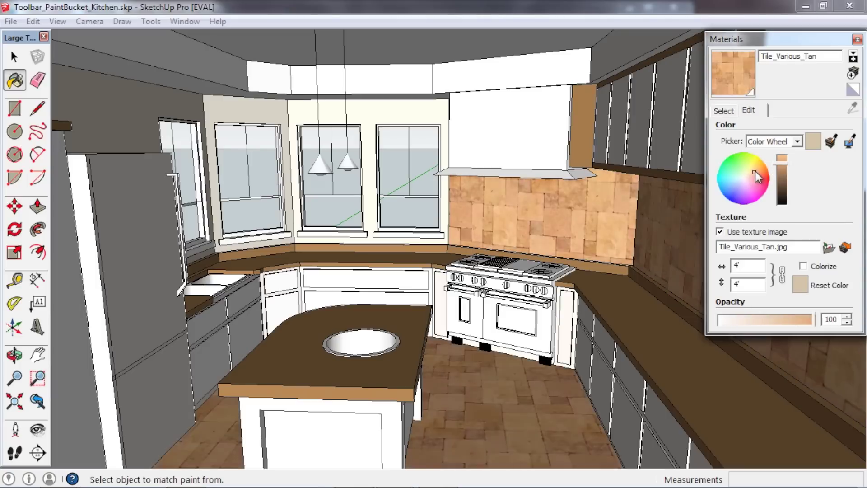
click(801, 285)
mouse_move(811, 320)
mouse_down()
mouse_move(781, 324)
mouse_move(813, 321)
mouse_up()
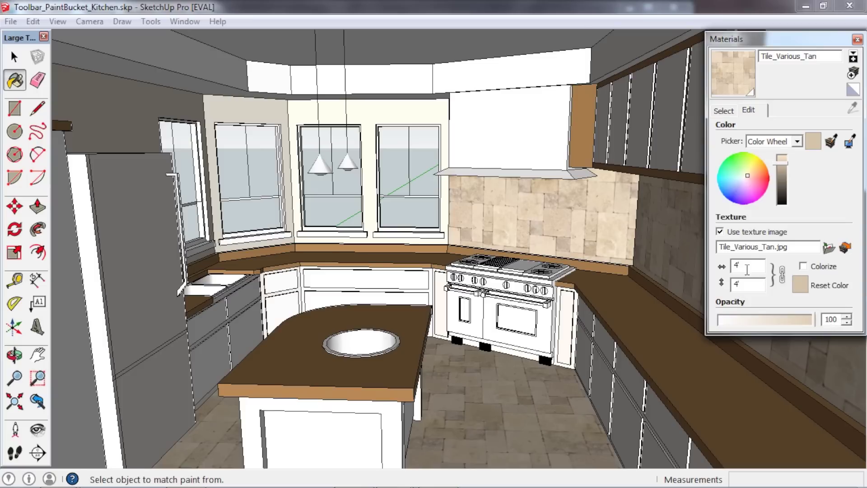
- Shrink the tan tile texture width to 2'
click(749, 265)
double_click(748, 263)
text(2)
key(Return)
double_click(748, 263)
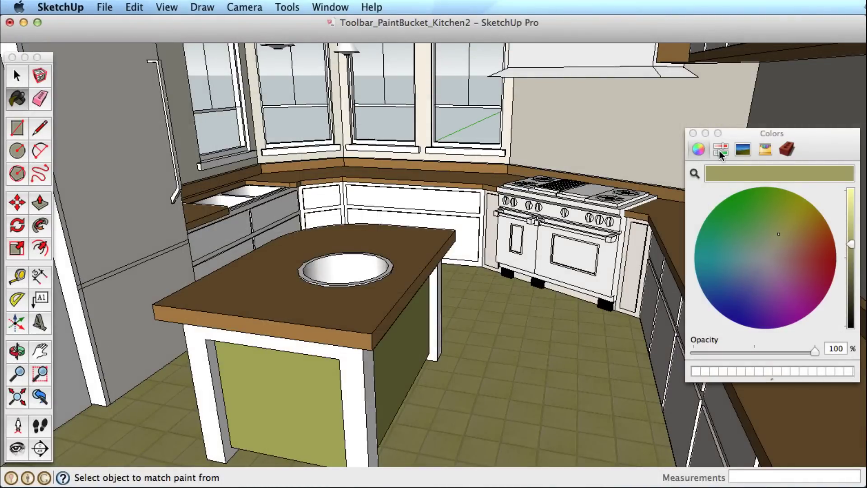
- Try the spectrum picker, then browse SketchUp materials from Asphalt and Concrete to the Tile collection
click(721, 150)
click(742, 151)
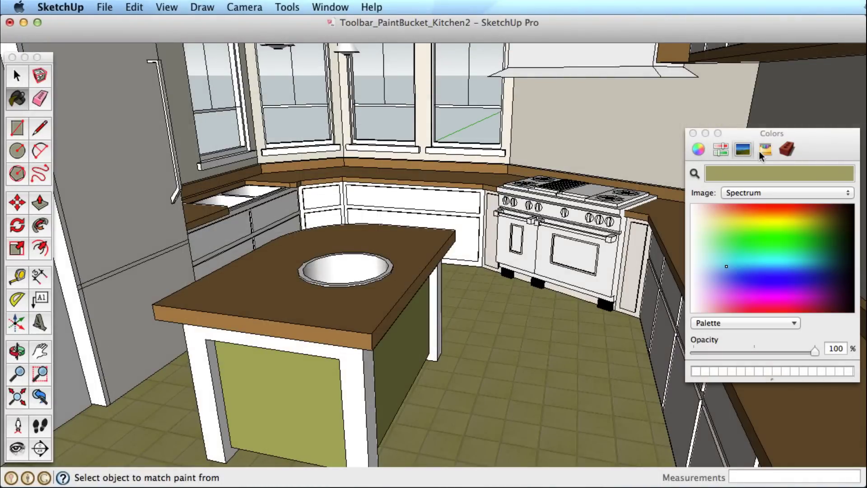
click(768, 150)
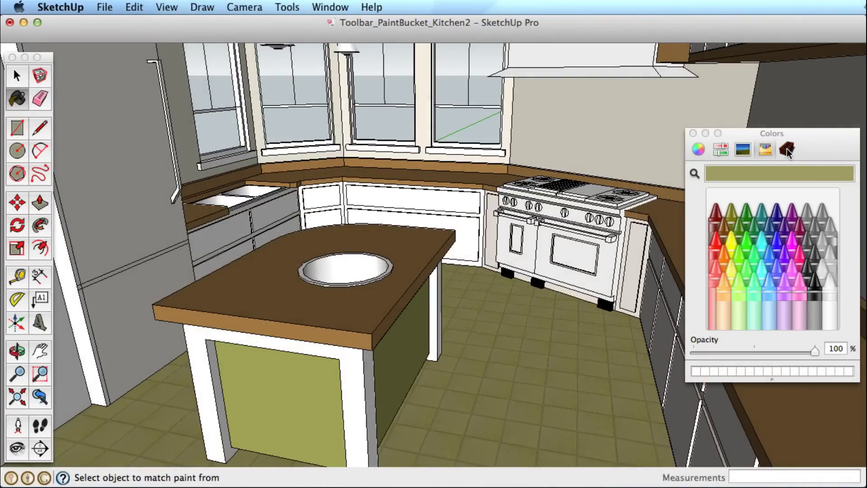
click(786, 148)
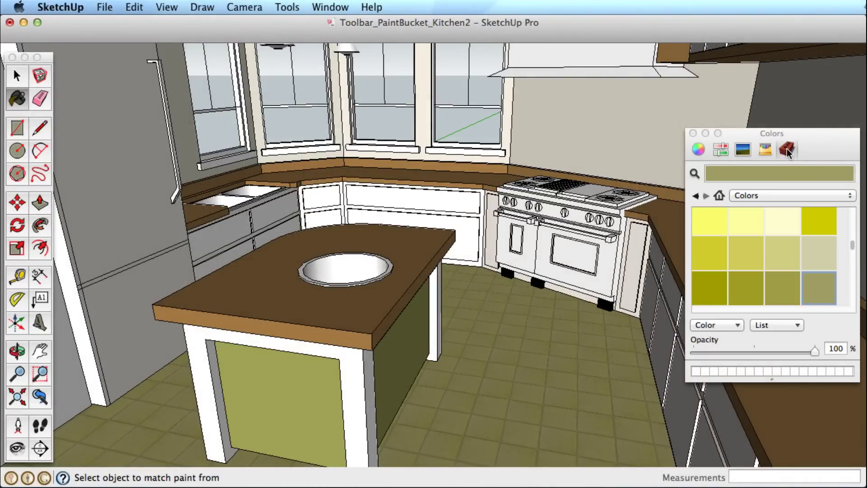
click(757, 195)
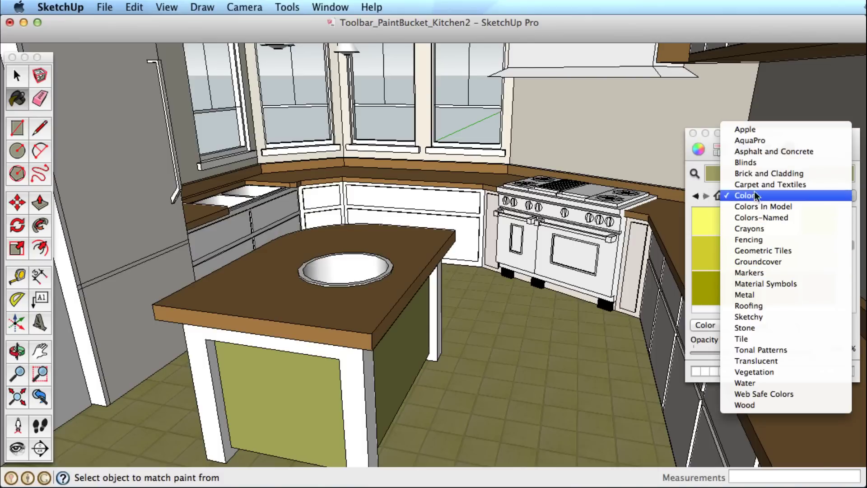
click(755, 152)
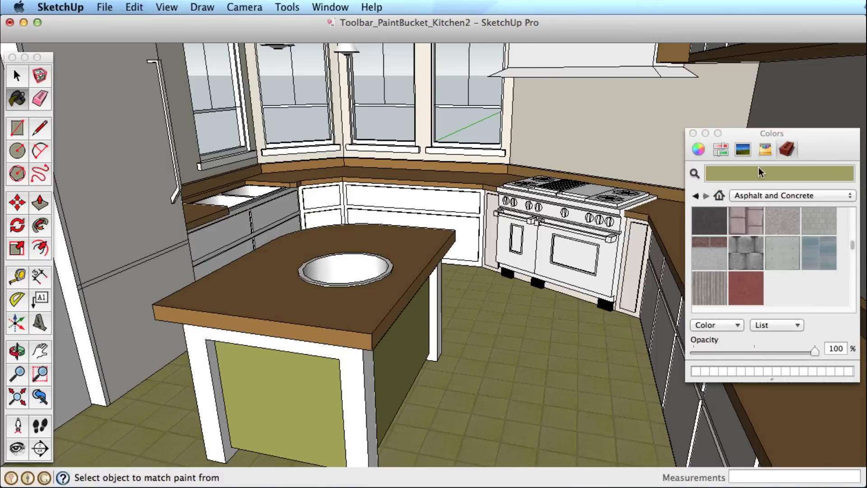
click(753, 196)
click(763, 384)
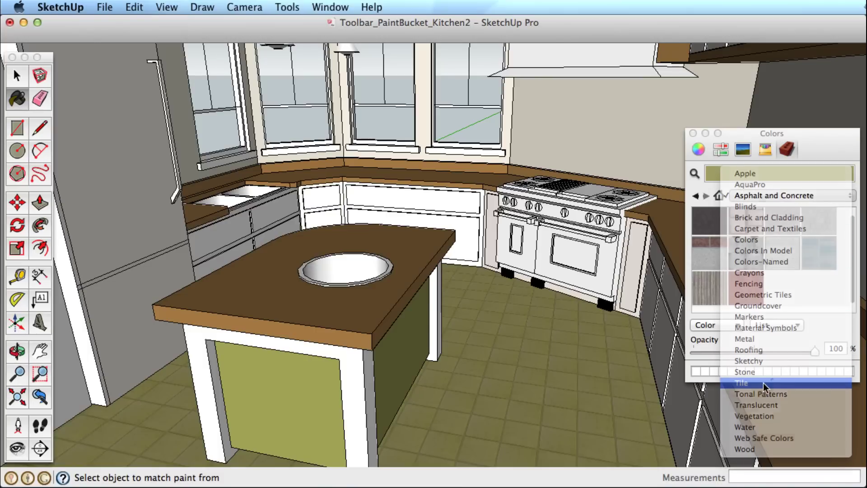
- Paint the floor with stone tile and the countertops with yellow limestone tile
click(818, 298)
click(548, 347)
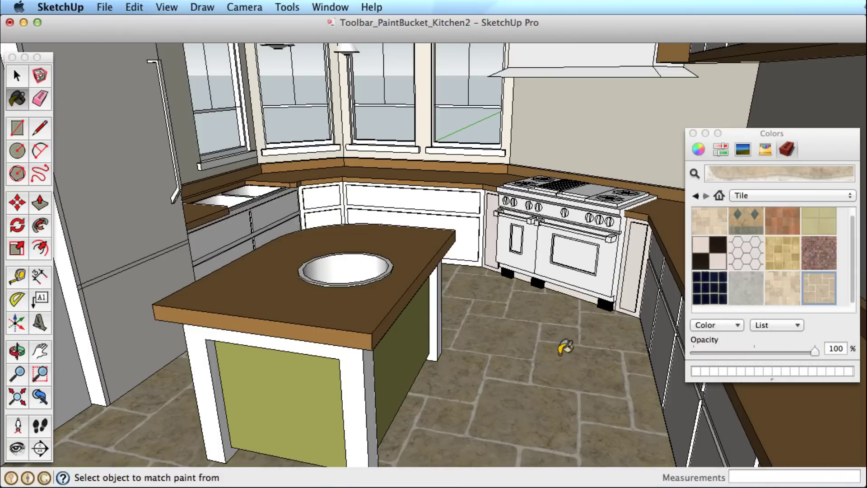
click(777, 255)
shift+click(427, 239)
click(719, 196)
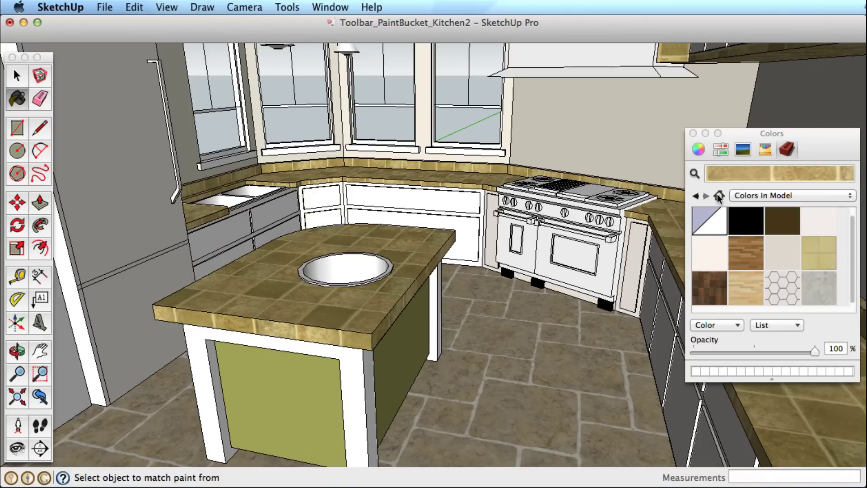
scroll(774, 260, down, 1)
scroll(774, 260, down, 2)
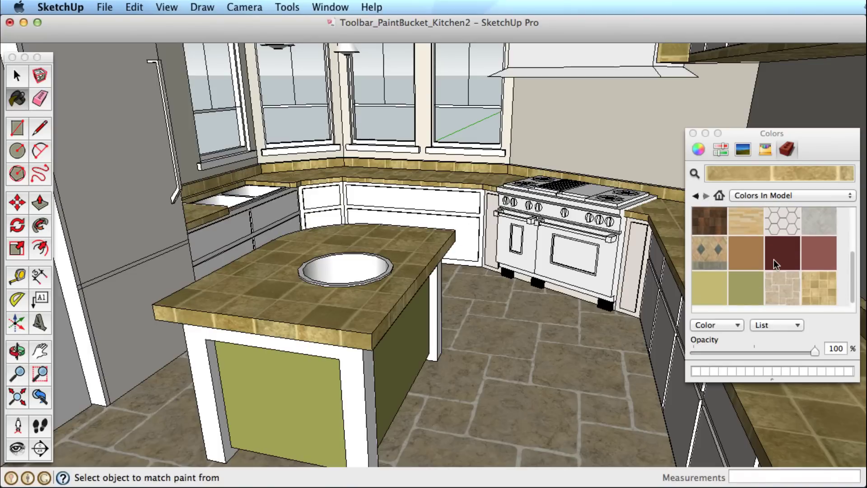
- Edit Tile_Limestone_Multi, trying Magnesium, Steel and mint tints before keeping Magnesium grey
double_click(812, 281)
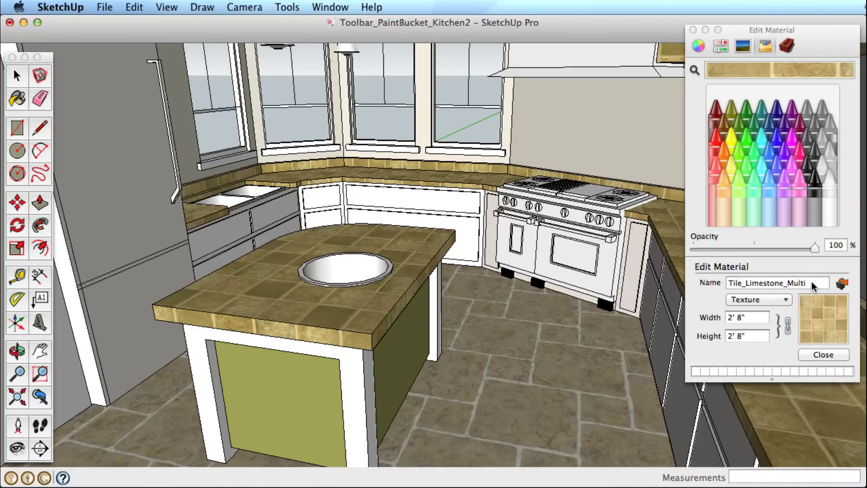
mouse_move(816, 248)
mouse_down()
mouse_move(751, 254)
mouse_move(823, 250)
mouse_up()
click(823, 144)
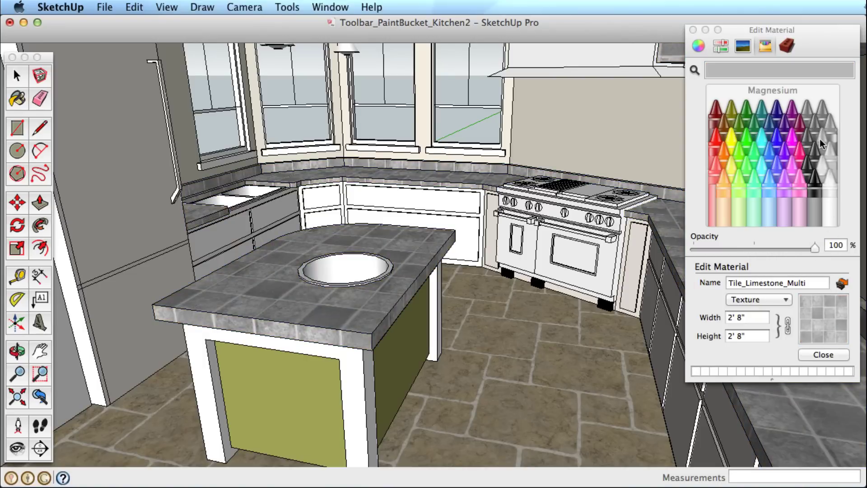
click(816, 139)
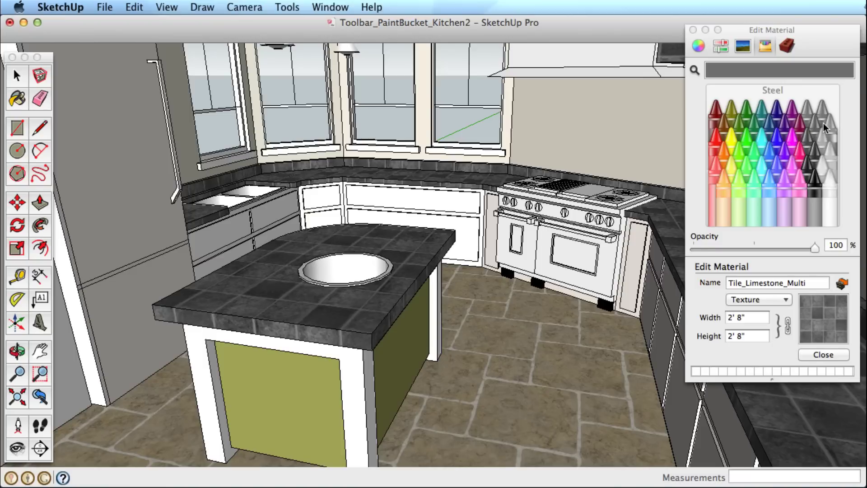
click(757, 196)
click(816, 137)
click(824, 137)
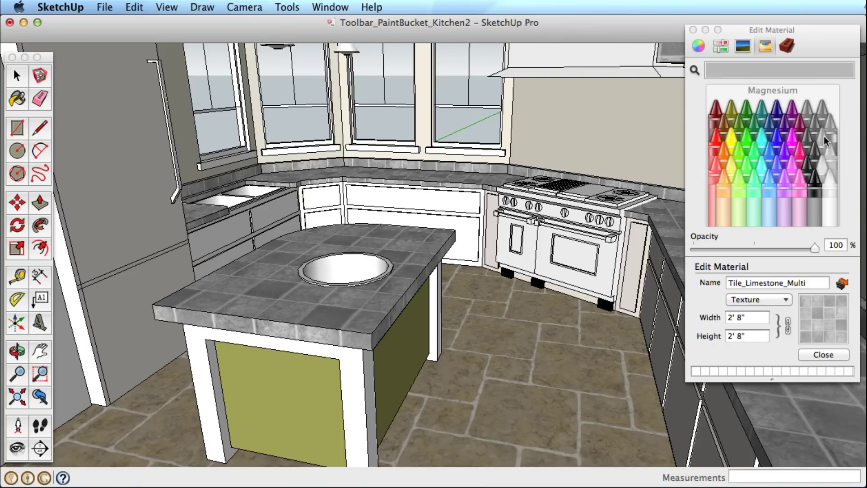
click(822, 355)
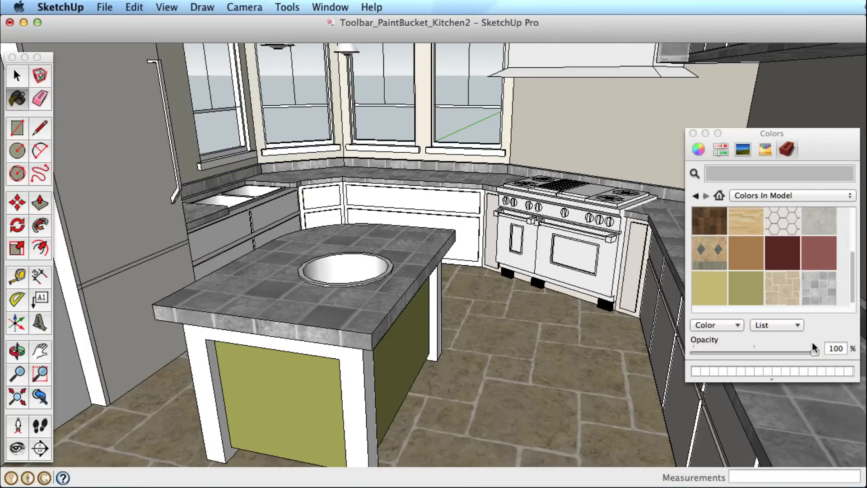
scroll(777, 276, up, 3)
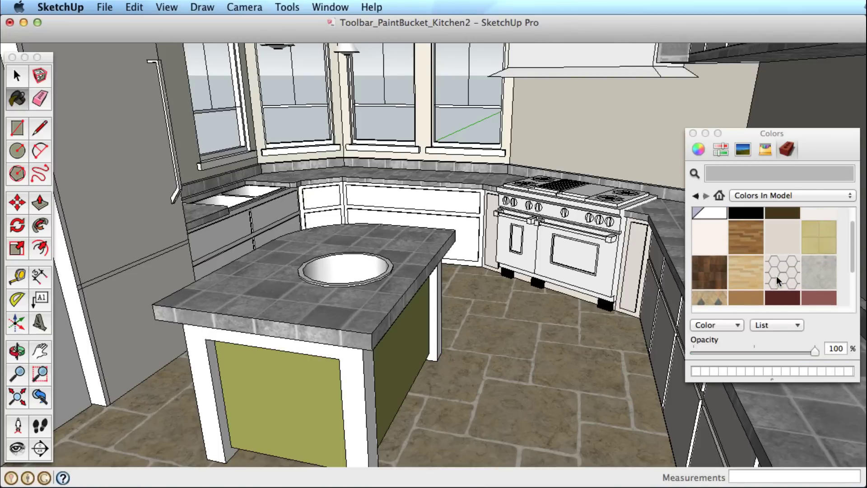
- Use Shift replace-all to swap the grey tile on every countertop for dark wood
click(707, 274)
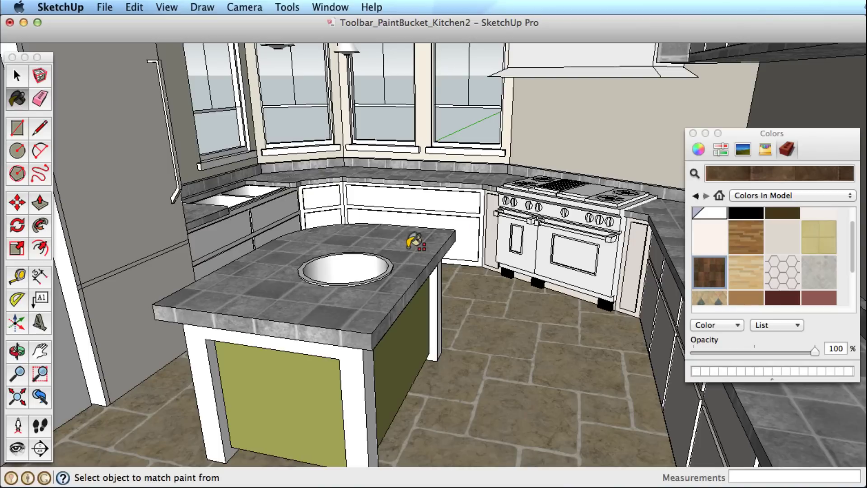
key(super)
key(shift)
key(super)
shift+super+click(407, 237)
key(super)
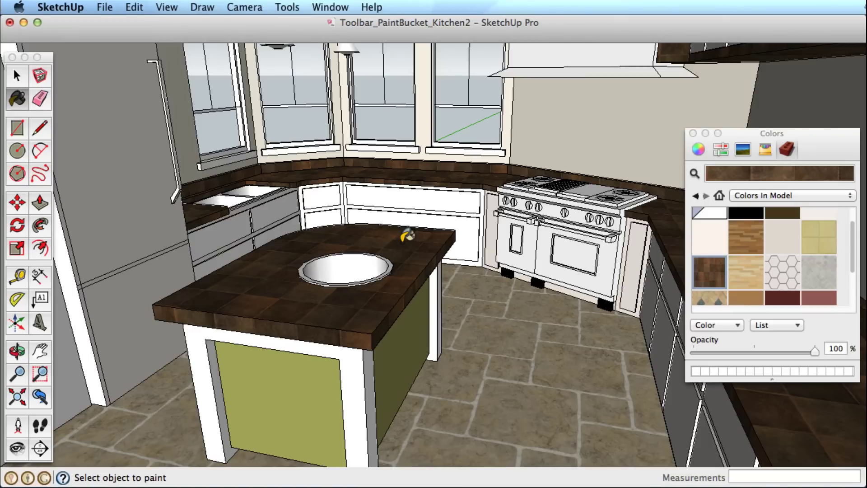
- Pick the dark red material and paint the island countertop with it
key(super)
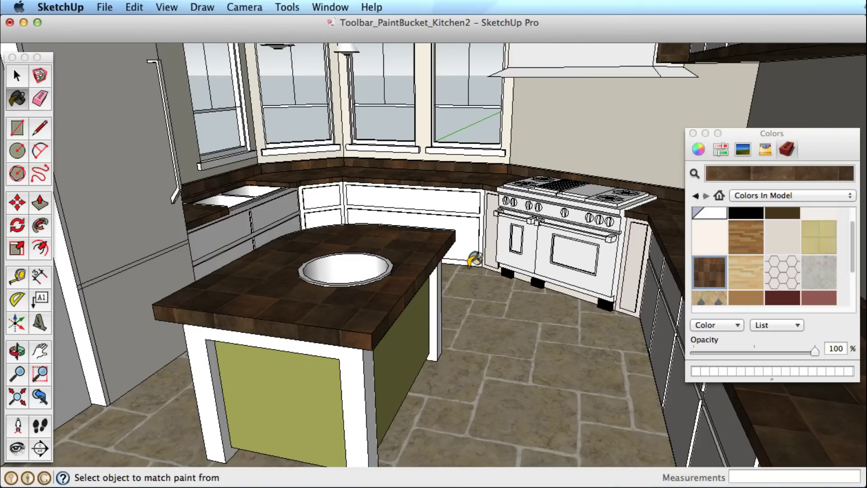
scroll(729, 265, down, 2)
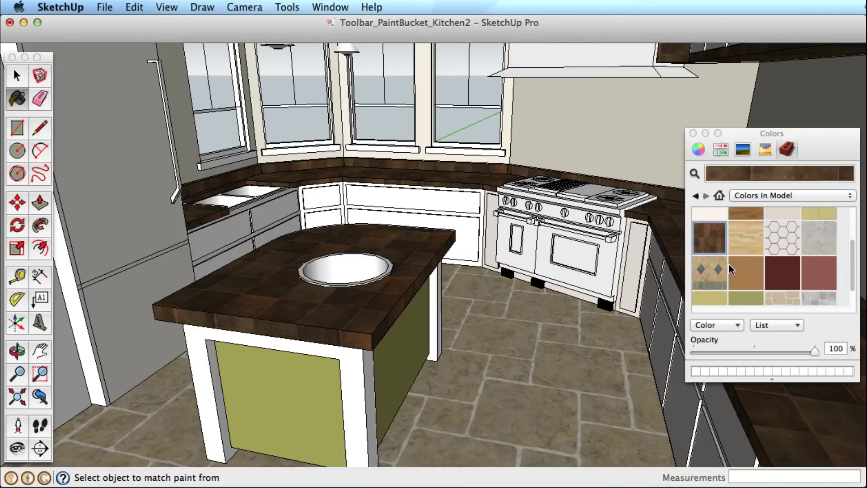
click(784, 270)
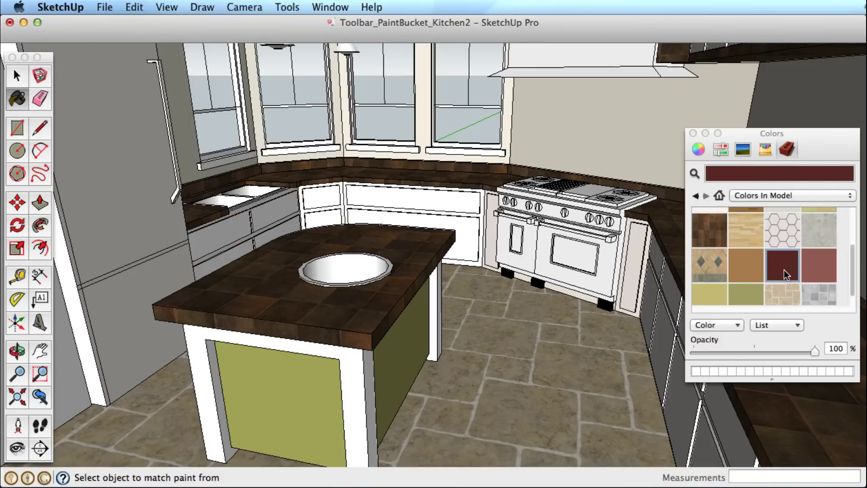
key(super)
click(416, 237)
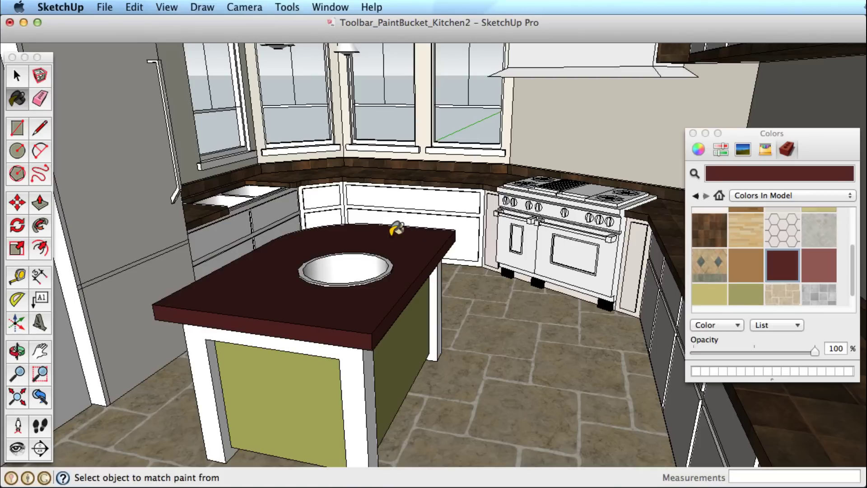
scroll(397, 231, down, 3)
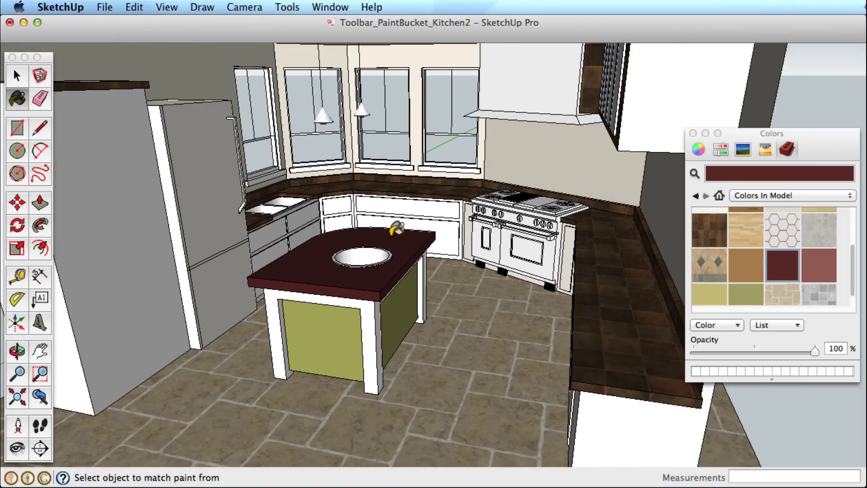
scroll(397, 230, up, 3)
scroll(396, 230, up, 2)
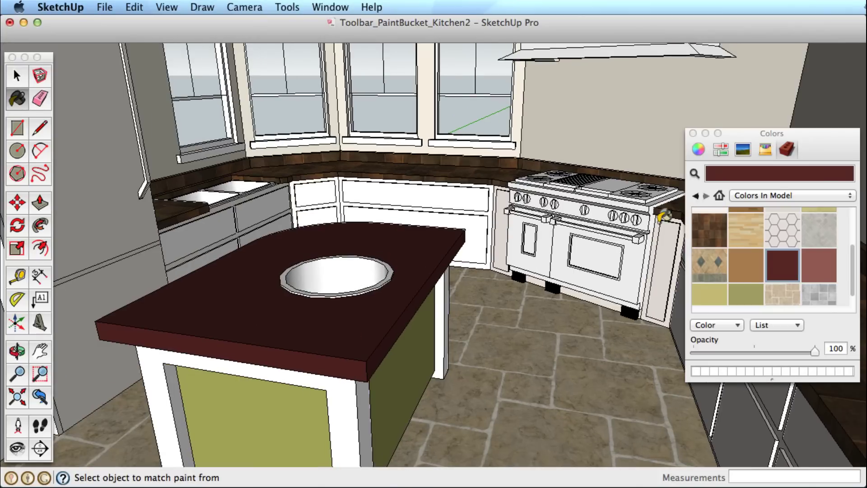
- Undo the dark red paint so the island countertop shows dark wood tile again
key(ctrl+z)
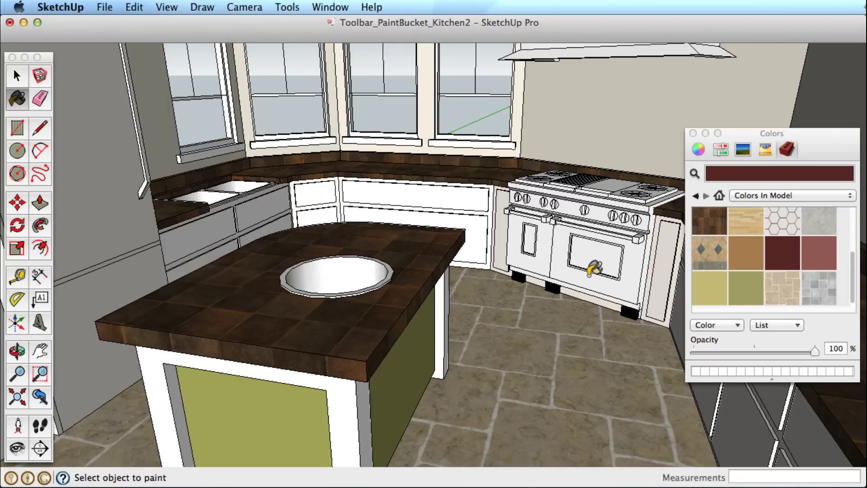
scroll(594, 269, down, 3)
scroll(594, 269, down, 2)
scroll(595, 270, up, 2)
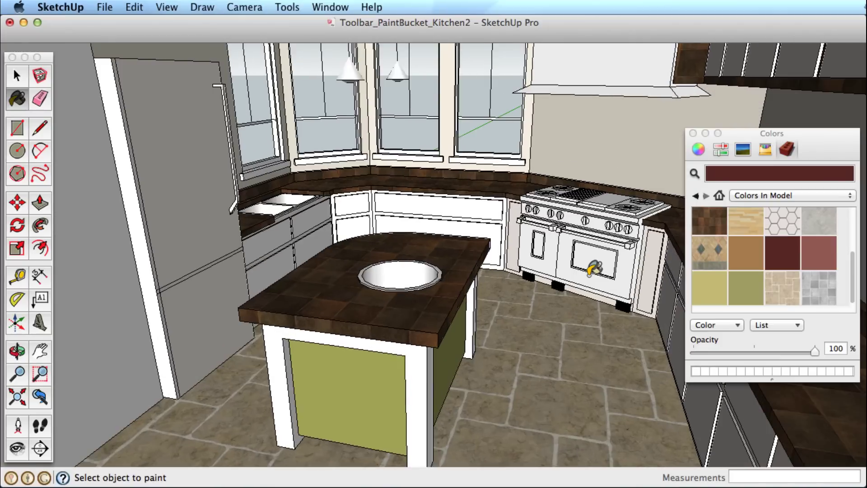
scroll(594, 269, up, 2)
key(super)
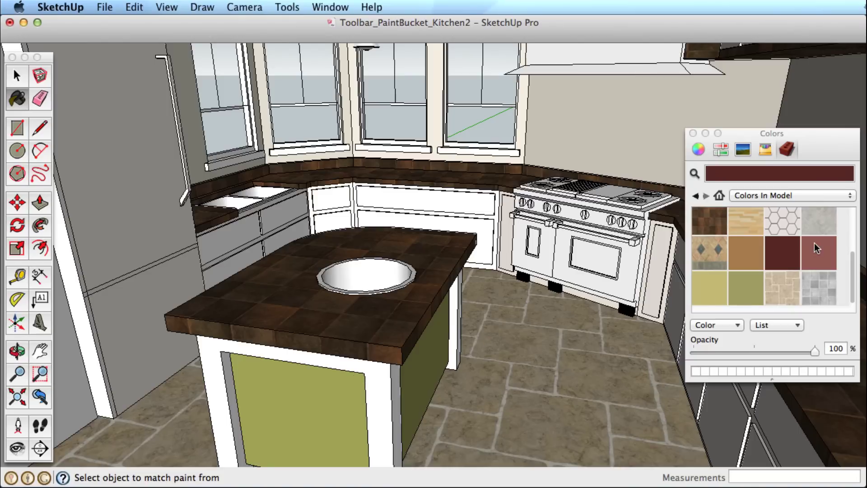
- Use Shift replace to turn the island's green cabinet panels grey stone
click(821, 224)
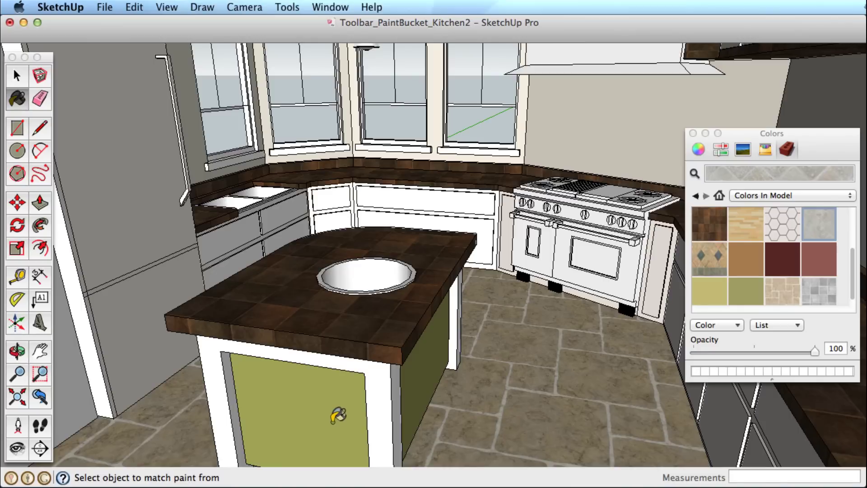
key(shift)
shift+click(332, 411)
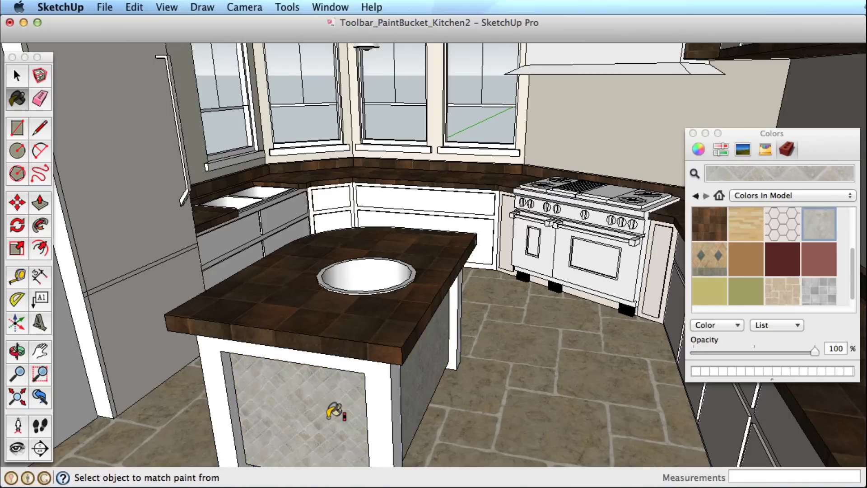
middle_drag(406, 411, 367, 414)
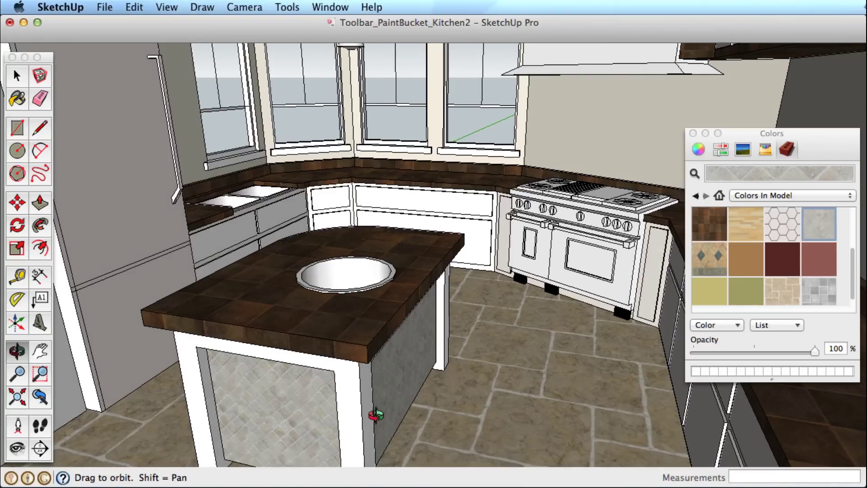
scroll(740, 269, down, 1)
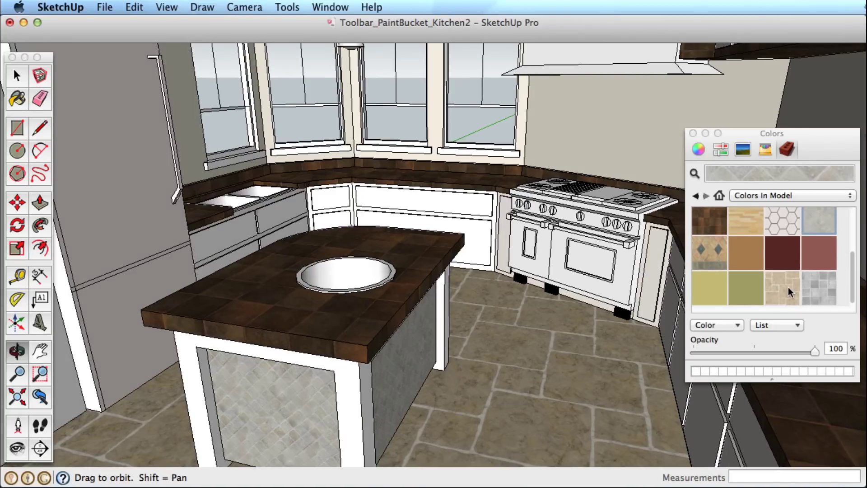
- Paint all perimeter countertops olive green, replacing a first grey-tile attempt
click(808, 287)
shift+click(337, 306)
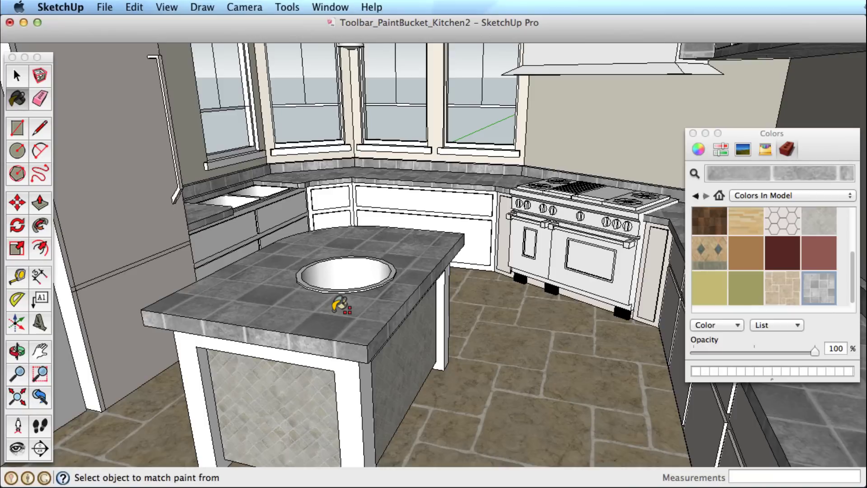
click(754, 301)
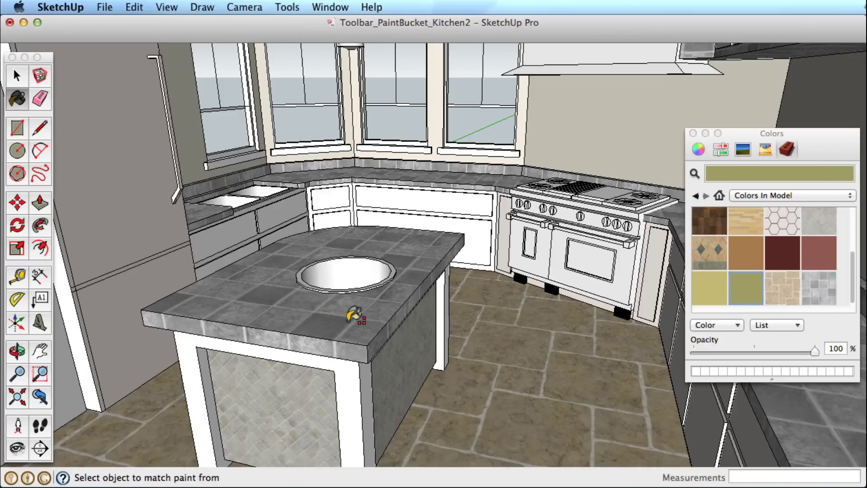
shift+click(346, 315)
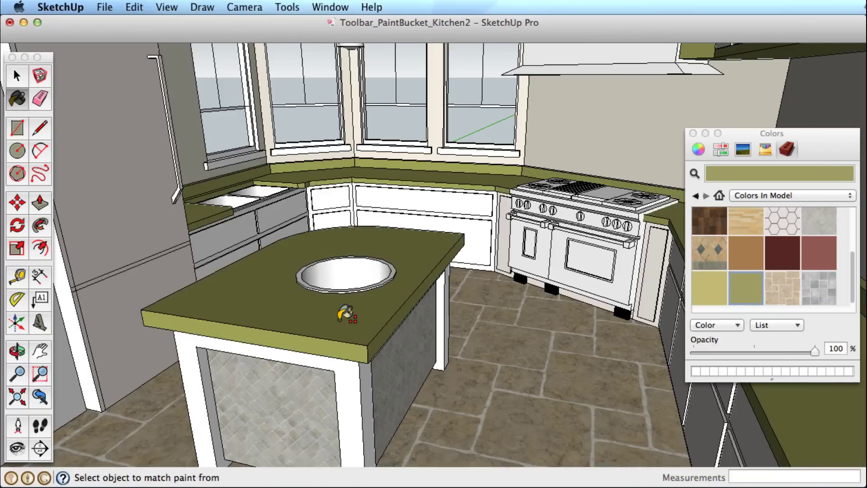
- Paint the island top dark red and its side panels grey tile
click(702, 295)
click(421, 258)
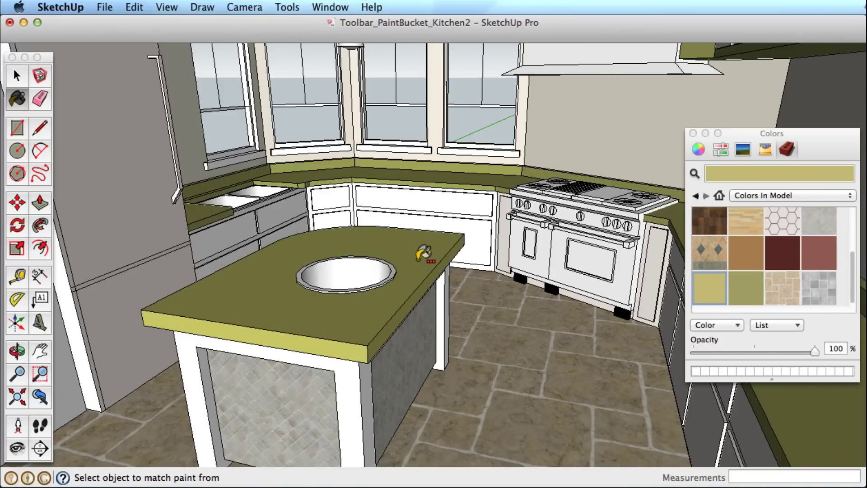
click(783, 252)
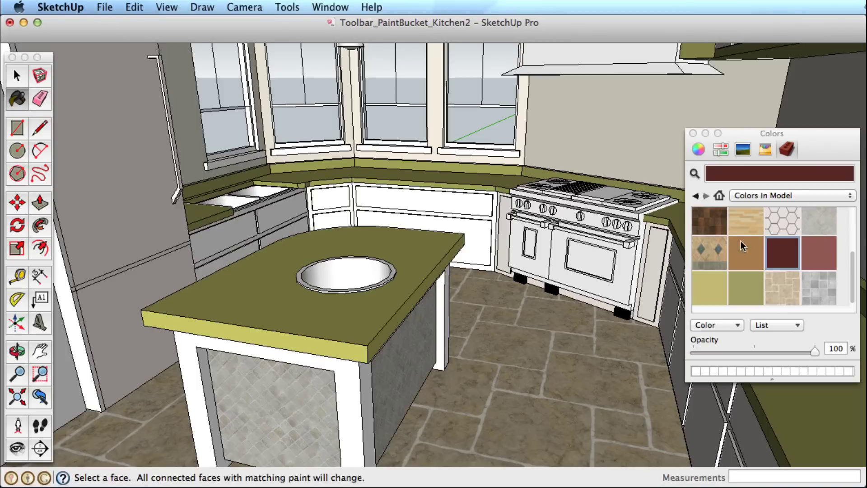
click(455, 236)
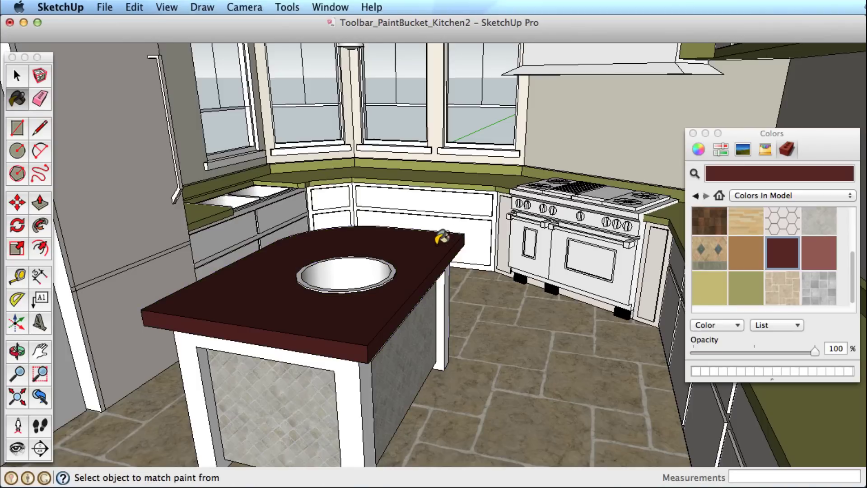
click(809, 287)
click(411, 370)
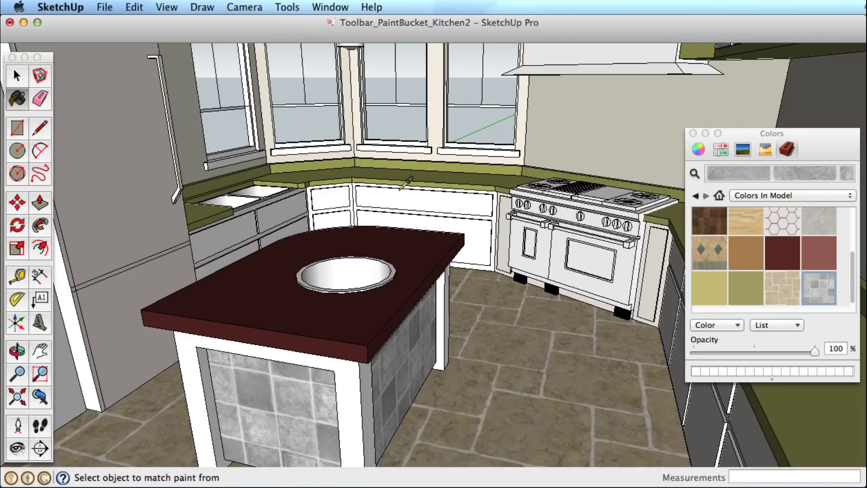
- Sample the olive green from a perimeter counter and apply it to the island countertop
click(424, 171)
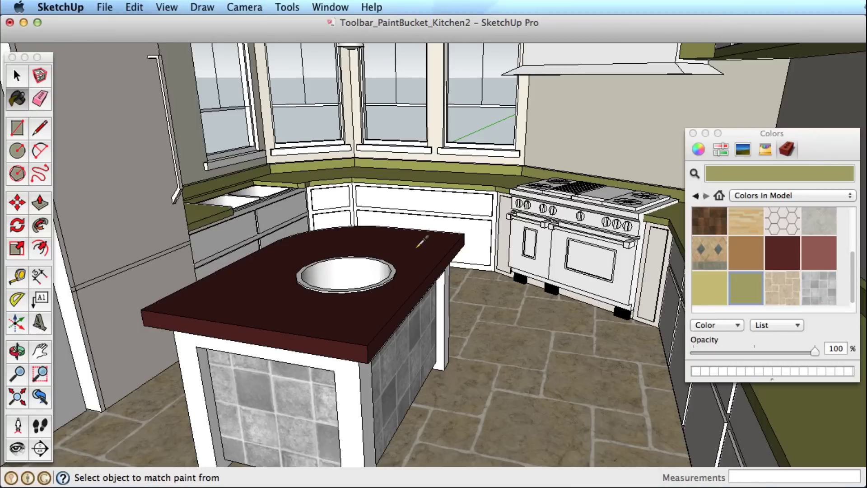
click(367, 330)
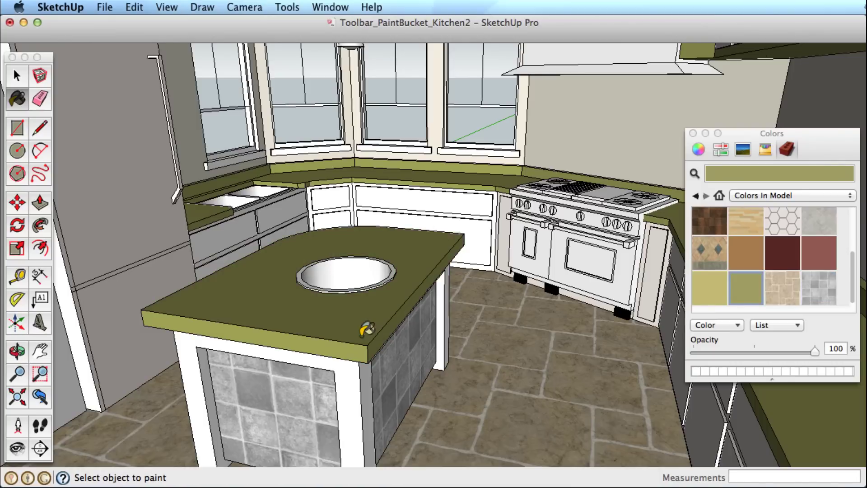